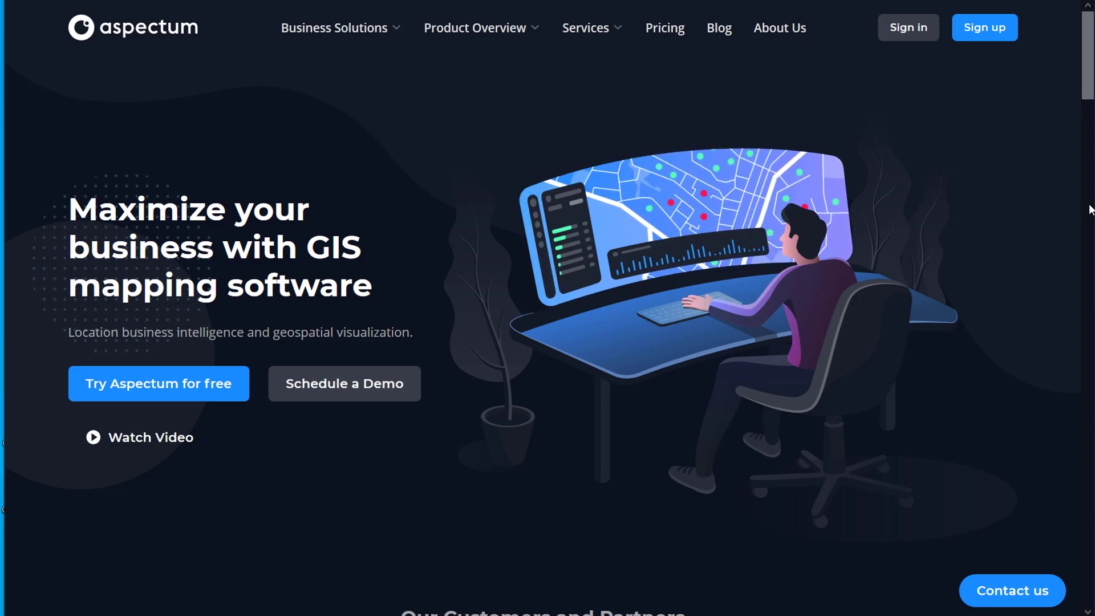
Step: Sign in to the Aspectum account using Google login
{"action": "left_click", "coordinate": [906, 29]}
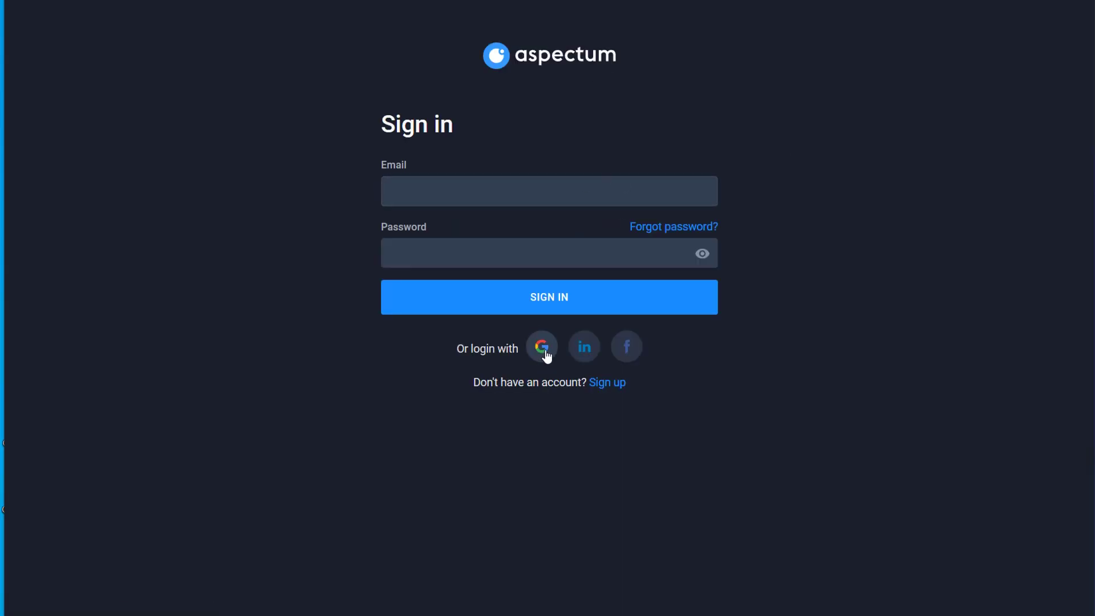
{"action": "left_click", "coordinate": [543, 348]}
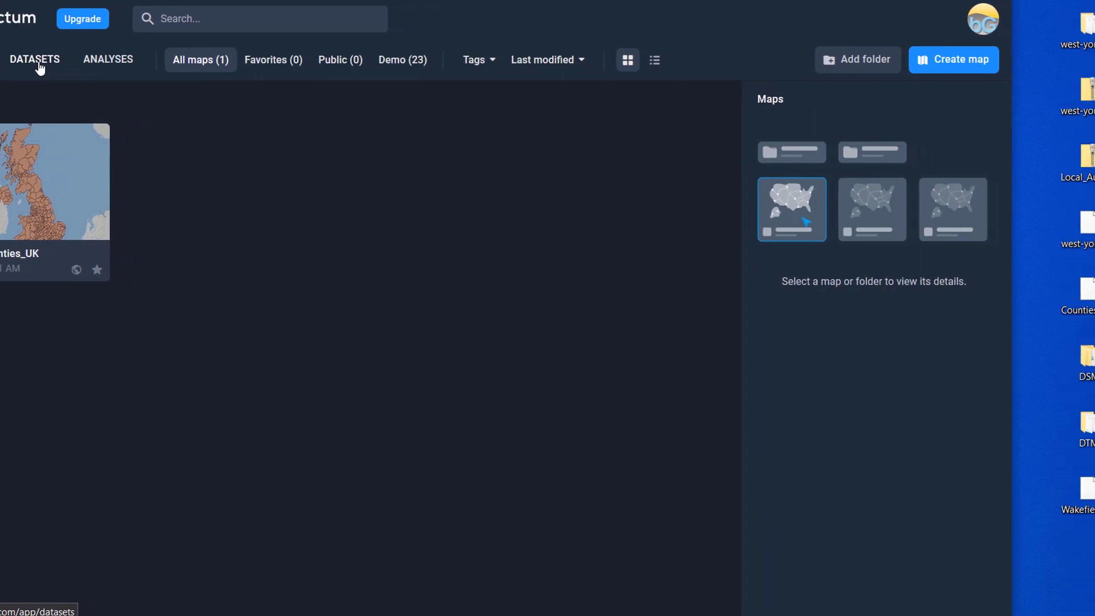
Step: Upload the Wakefield.gpkg file from the desktop to the datasets
{"action": "left_click", "coordinate": [26, 64]}
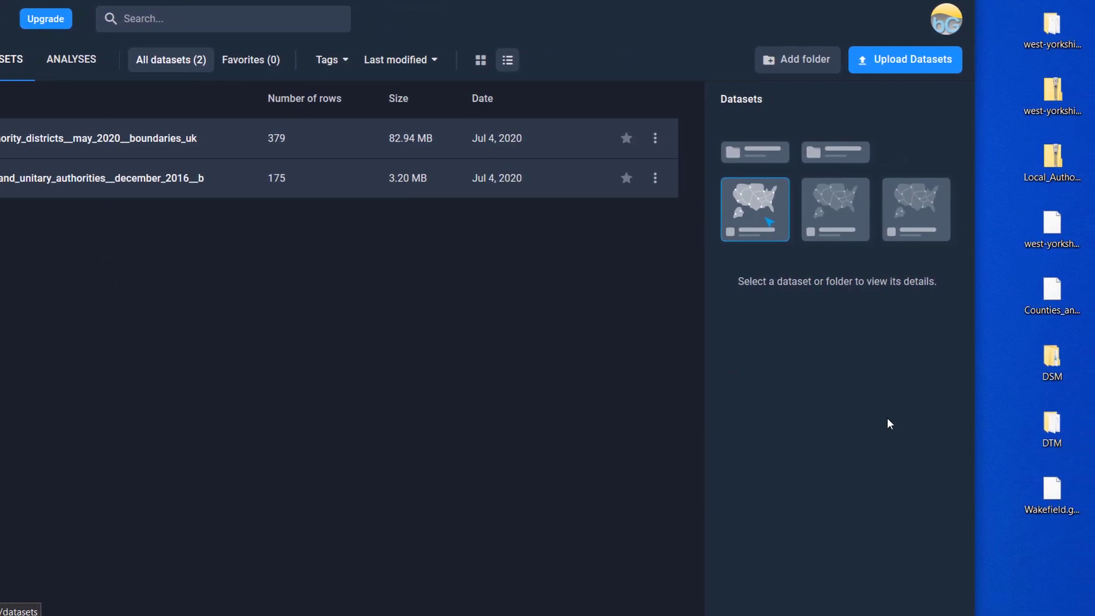
{"action": "left_click", "coordinate": [1039, 487]}
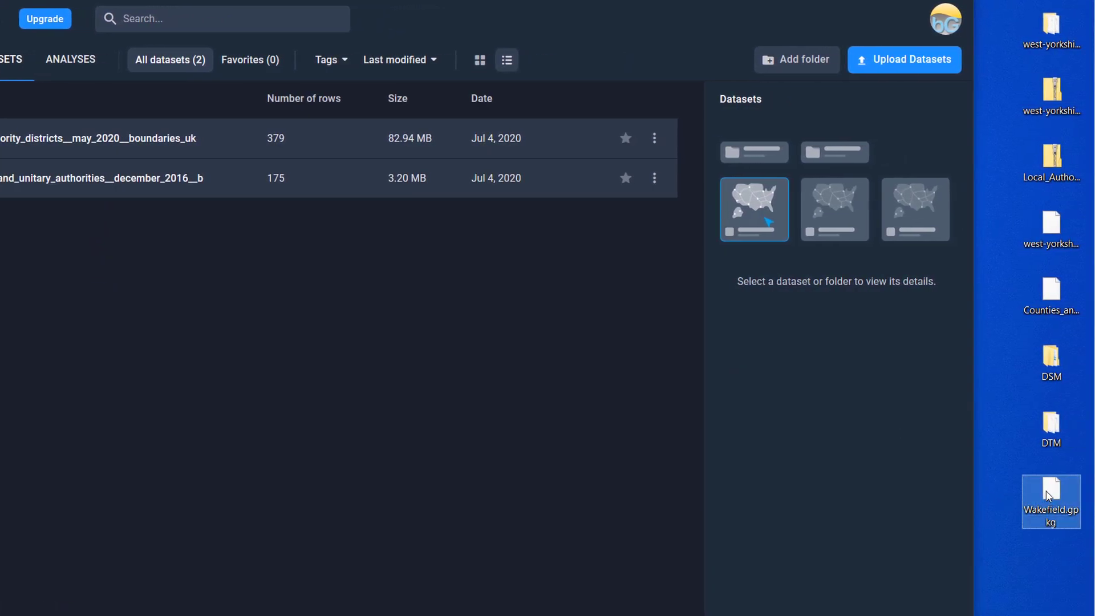
{"action": "left_click_drag", "start_coordinate": [1051, 492], "coordinate": [62, 274]}
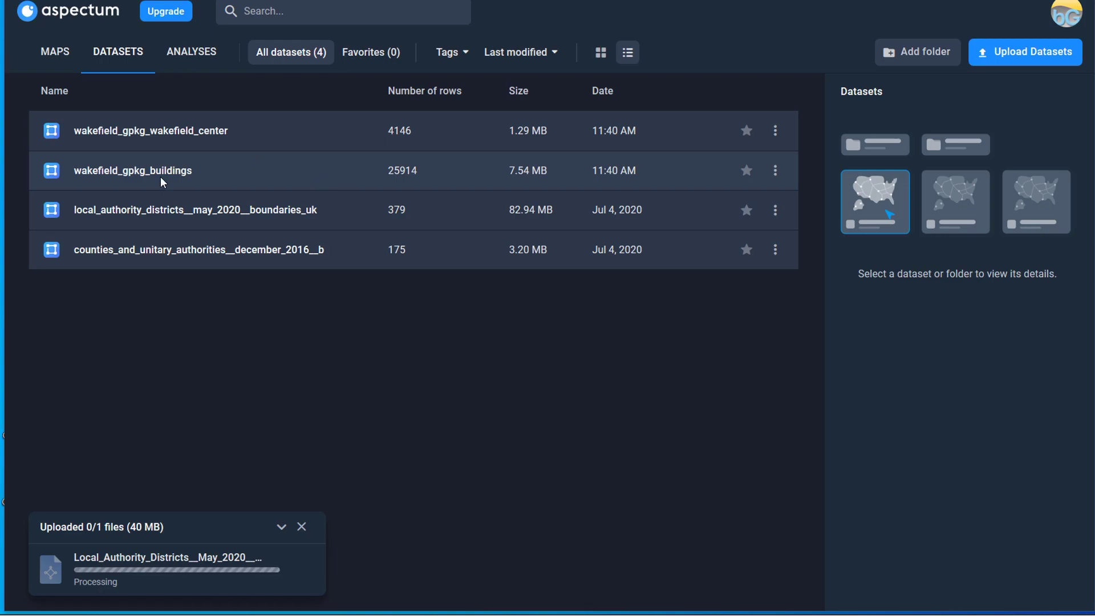
Step: Add the wakefield_gpkg_buildings dataset to the existing Counties_UK map
{"action": "left_click", "coordinate": [775, 171]}
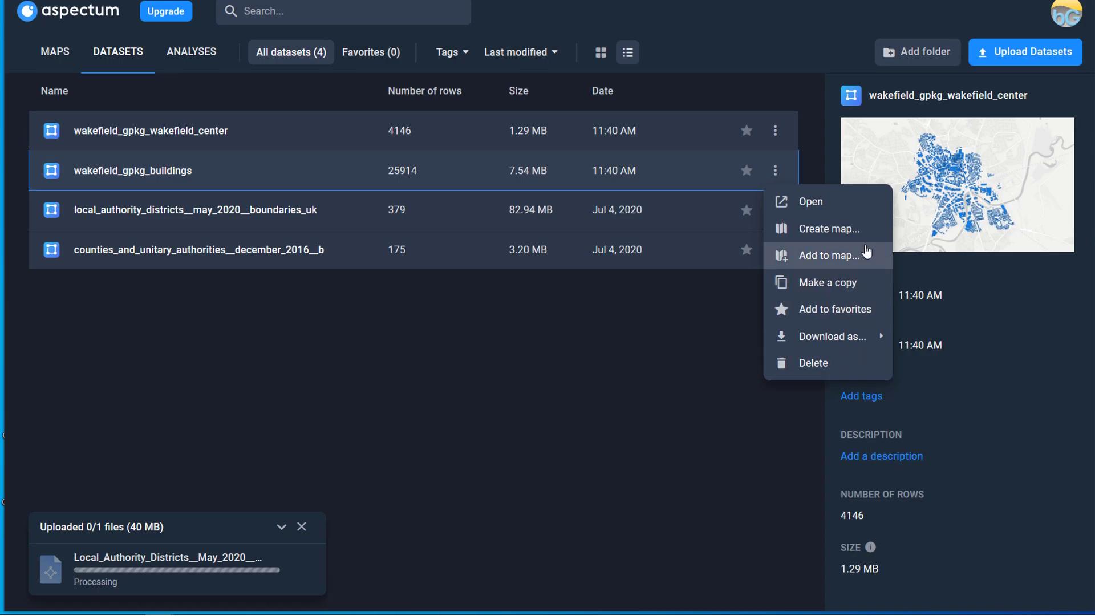
{"action": "left_click", "coordinate": [822, 262]}
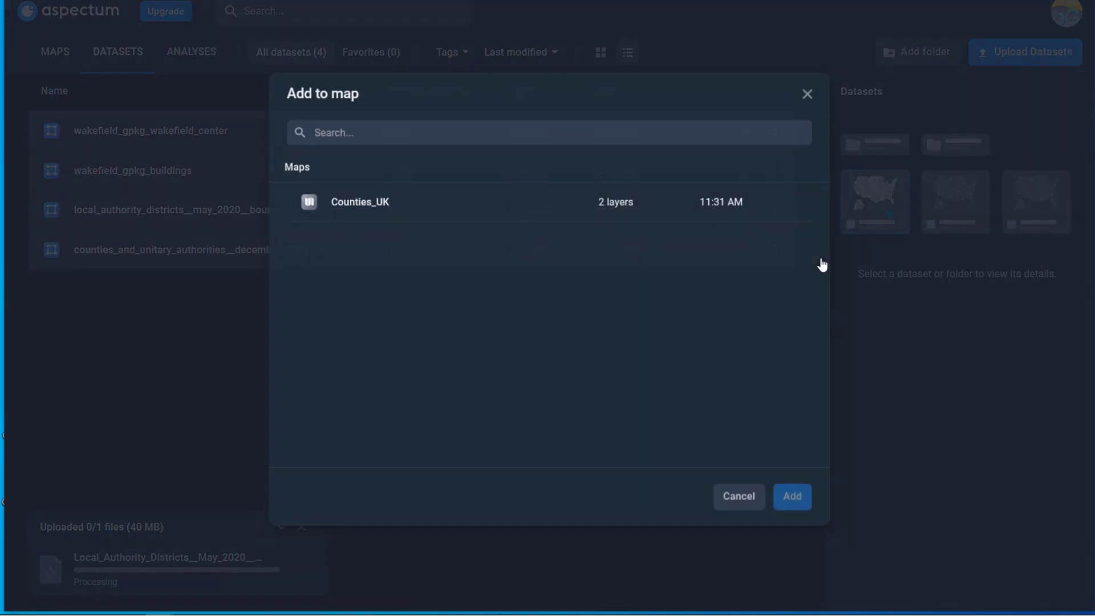
{"action": "left_click", "coordinate": [360, 210]}
{"action": "left_click", "coordinate": [801, 510]}
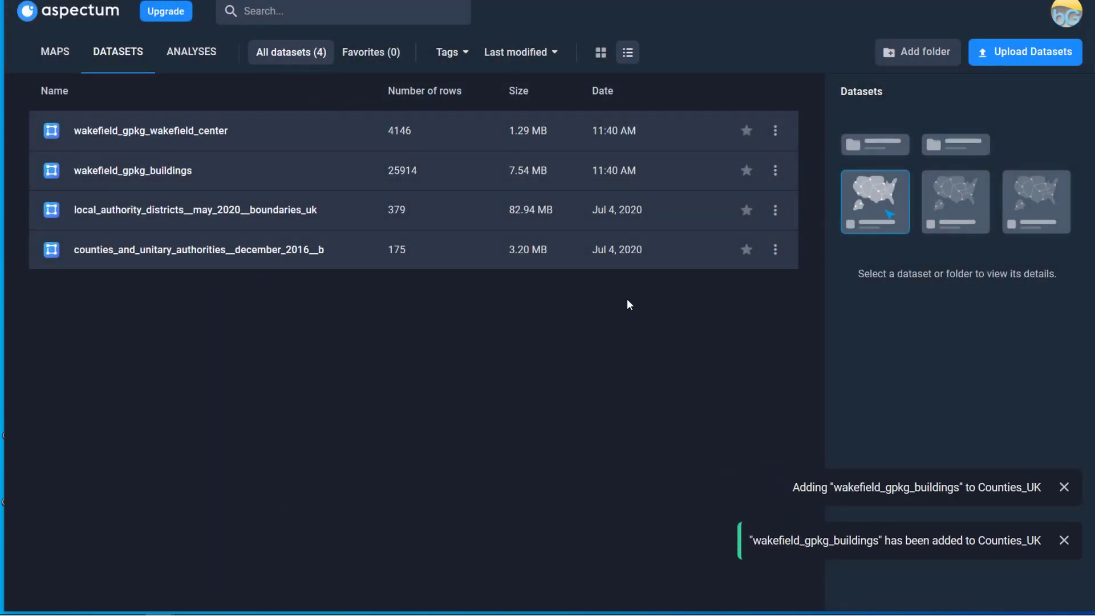
Step: In the Counties_UK map, move the wakefield_gpkg_buildings layer above the other layers and hide the local authority districts layer
{"action": "left_click", "coordinate": [66, 55]}
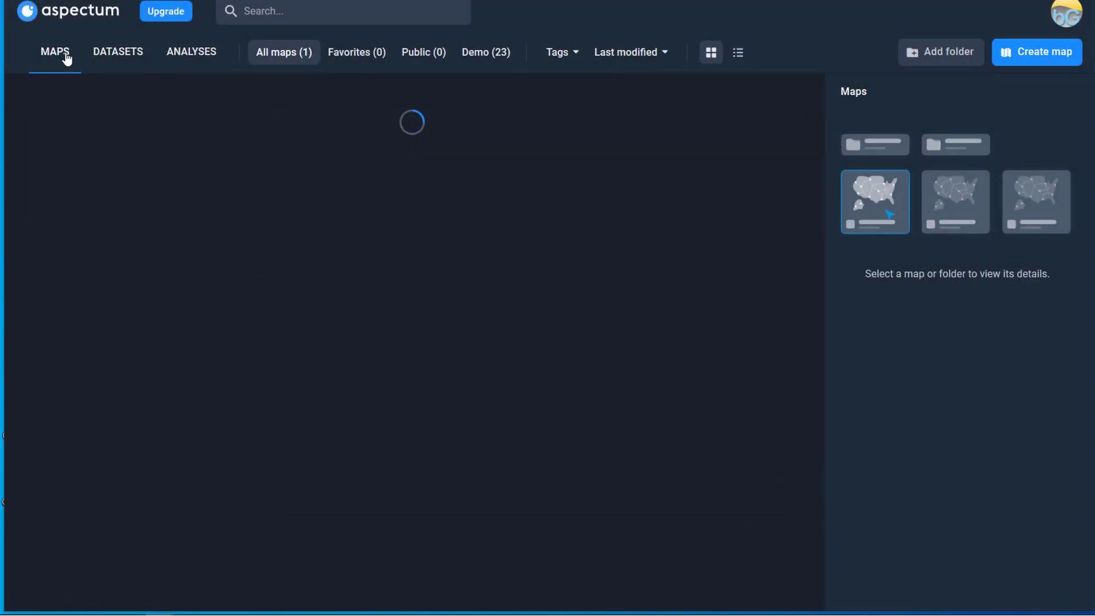
{"action": "double_click", "coordinate": [112, 179]}
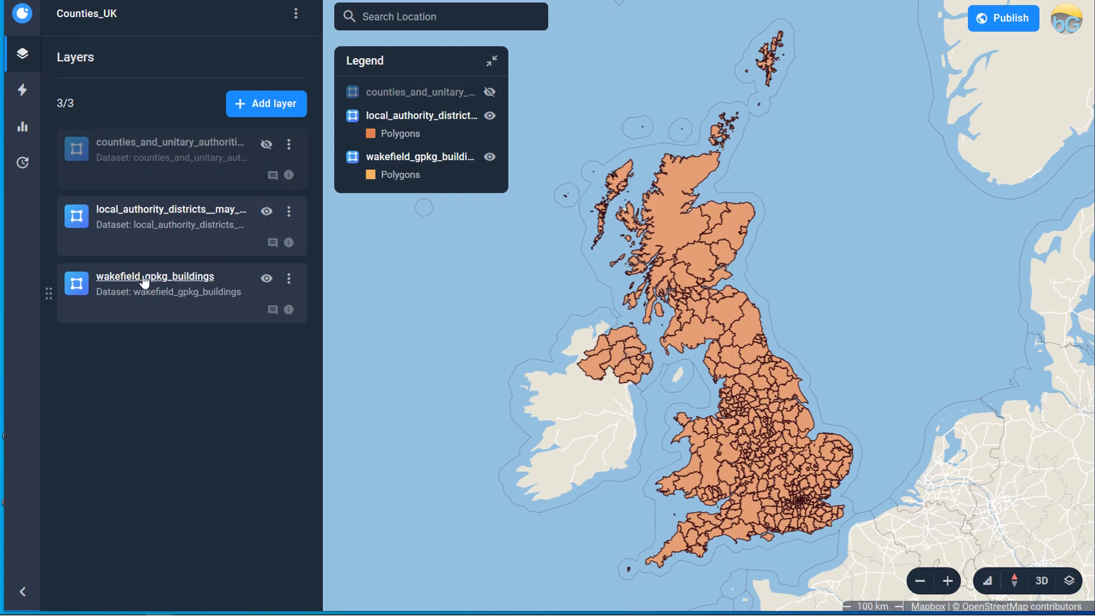
{"action": "left_click_drag", "start_coordinate": [46, 294], "coordinate": [38, 147]}
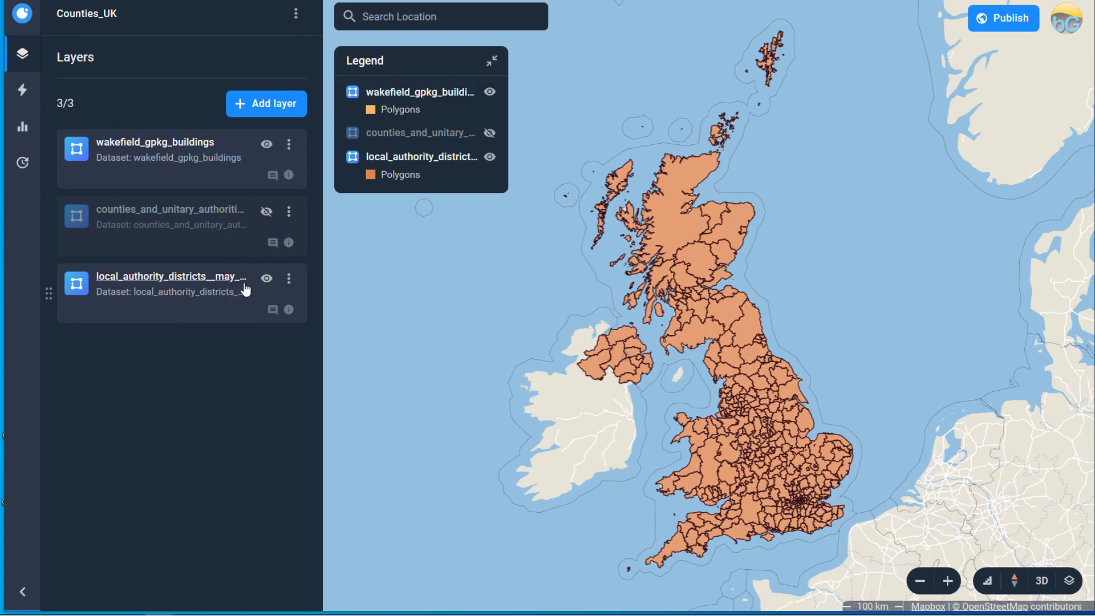
{"action": "left_click", "coordinate": [267, 280]}
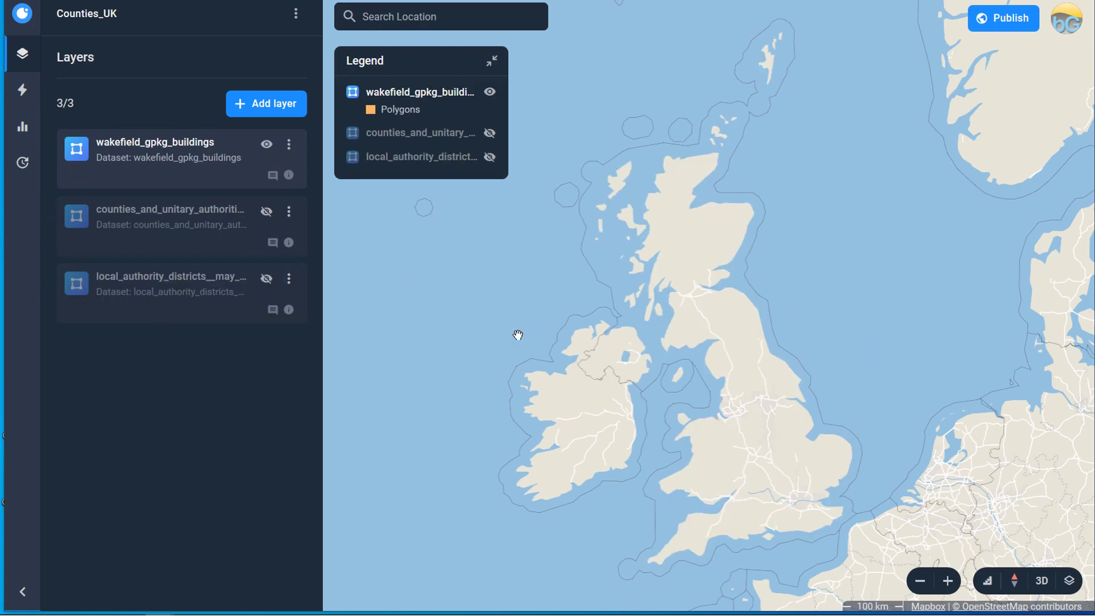
Step: Zoom to the extent of the wakefield_gpkg_buildings layer and examine the building polygons
{"action": "left_click", "coordinate": [290, 145]}
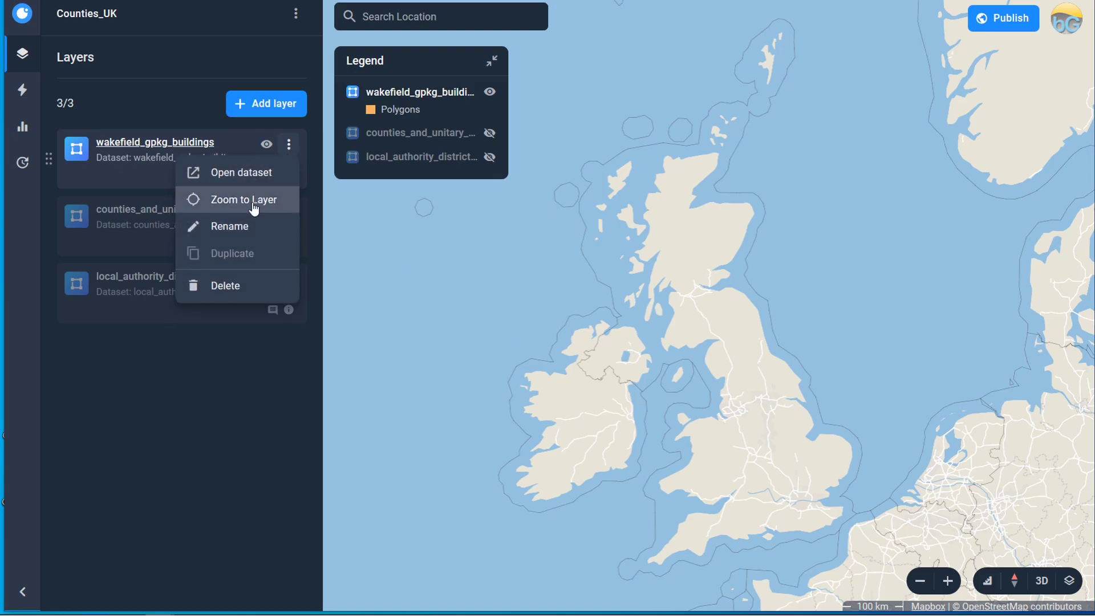
{"action": "left_click", "coordinate": [253, 210]}
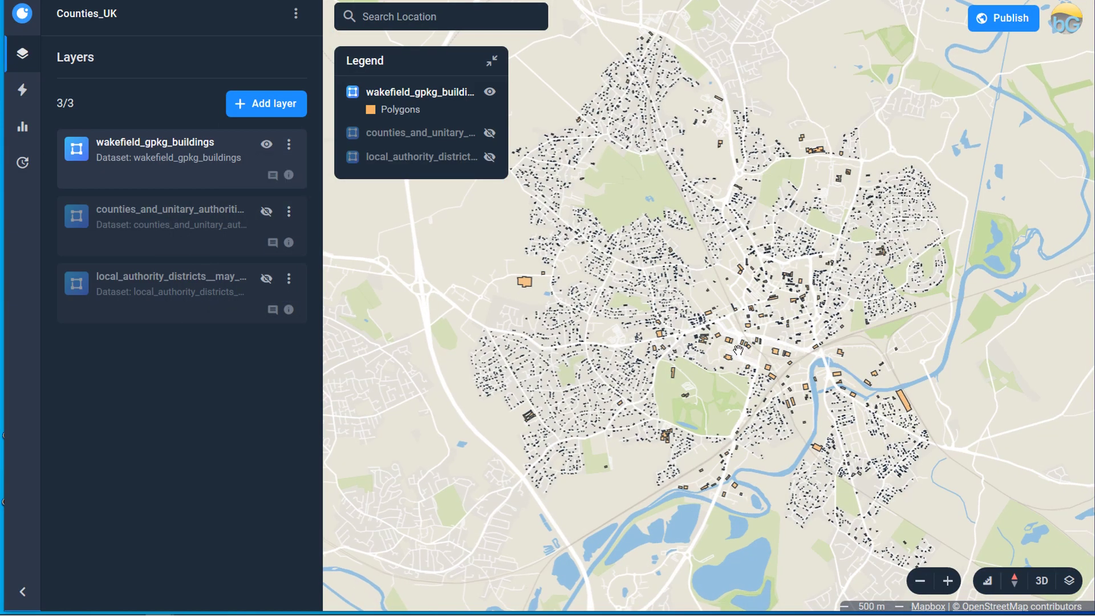
{"action": "scroll", "coordinate": [738, 350], "scroll_direction": "up", "scroll_amount": 5}
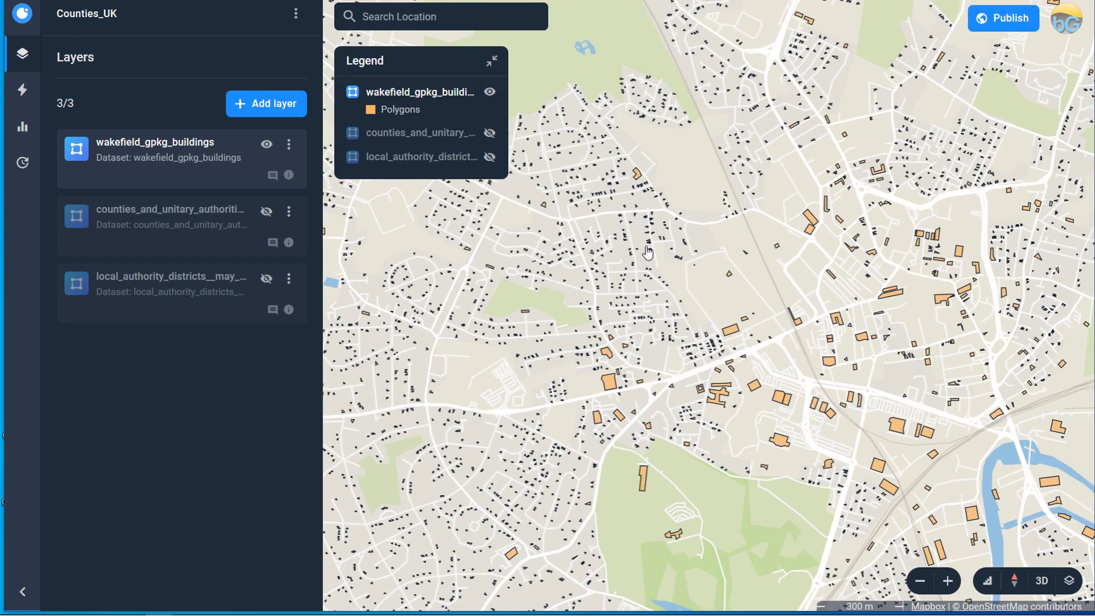
{"action": "scroll", "coordinate": [647, 251], "scroll_direction": "down", "scroll_amount": 3}
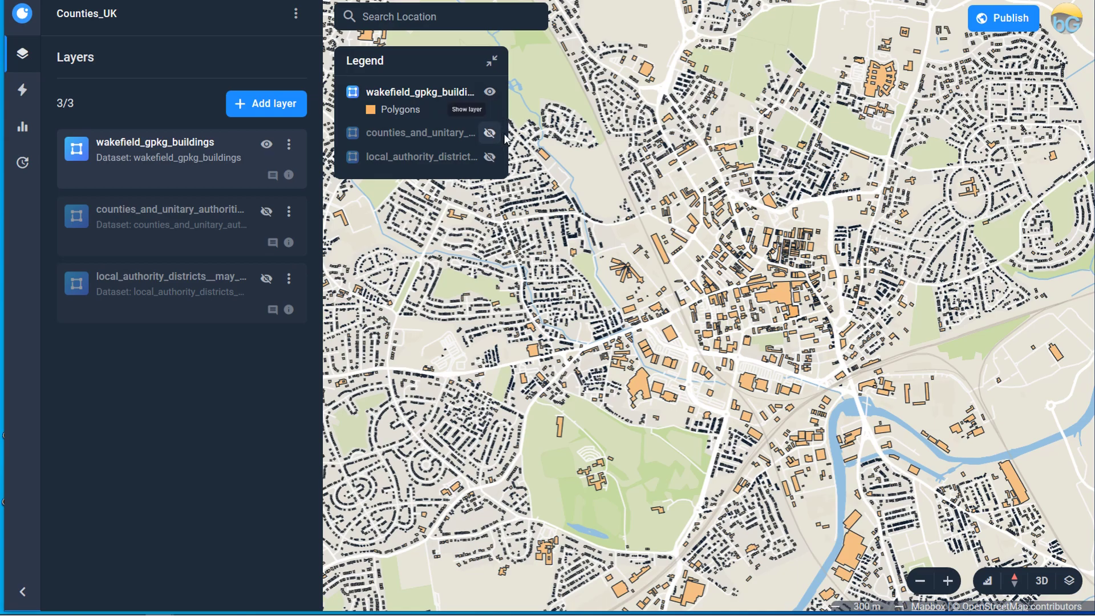
Step: Return to the datasets list and upload the all_week.csv file
{"action": "left_click", "coordinate": [18, 21]}
{"action": "left_click", "coordinate": [131, 60]}
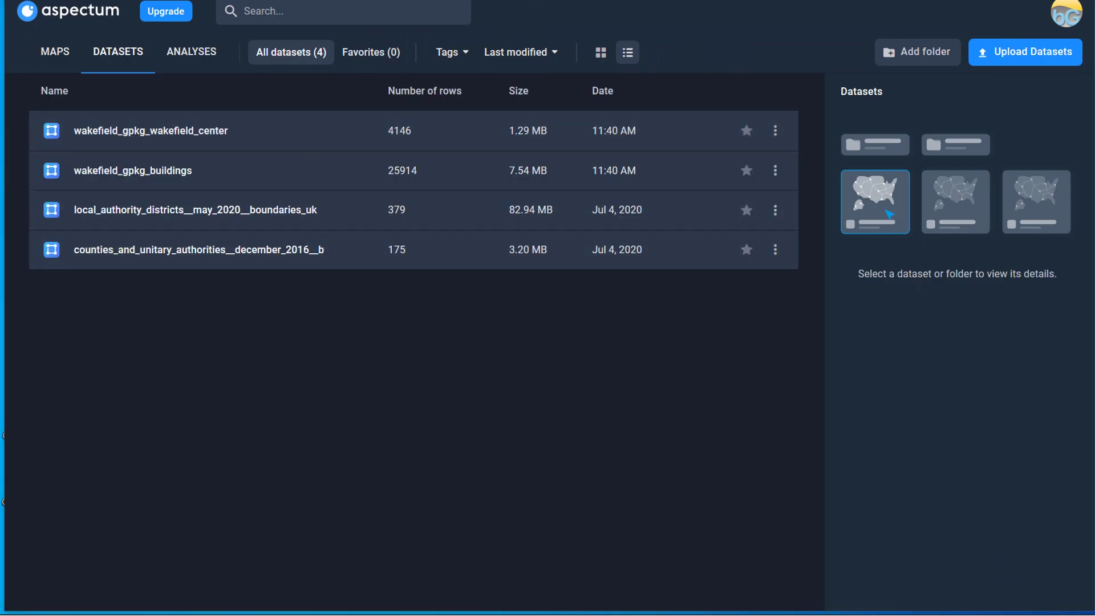
{"action": "left_click_drag", "start_coordinate": [1094, 542], "coordinate": [324, 389]}
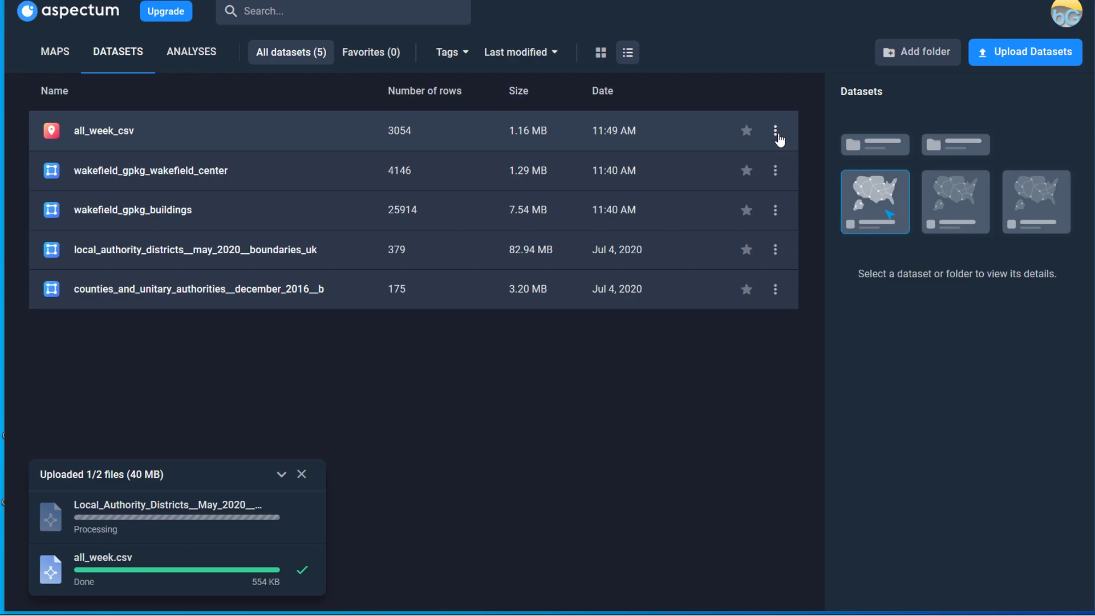
Step: Create a new map named Earthquakes from the all_week_csv dataset
{"action": "left_click", "coordinate": [777, 135]}
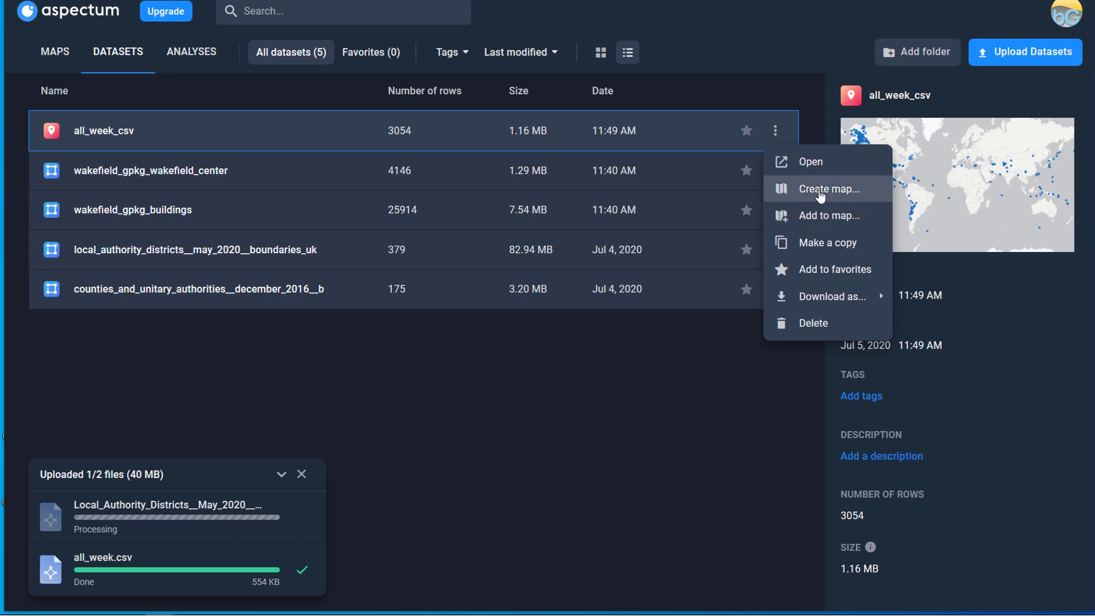
{"action": "left_click", "coordinate": [820, 190]}
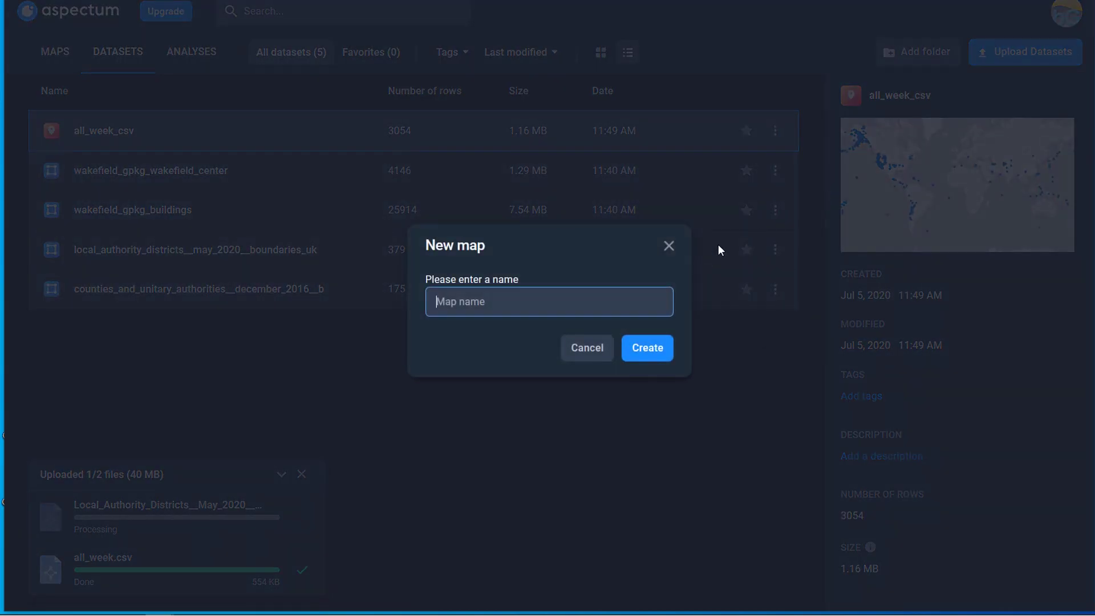
{"action": "type", "text": "Earthquakes"}
{"action": "key", "text": "Return"}
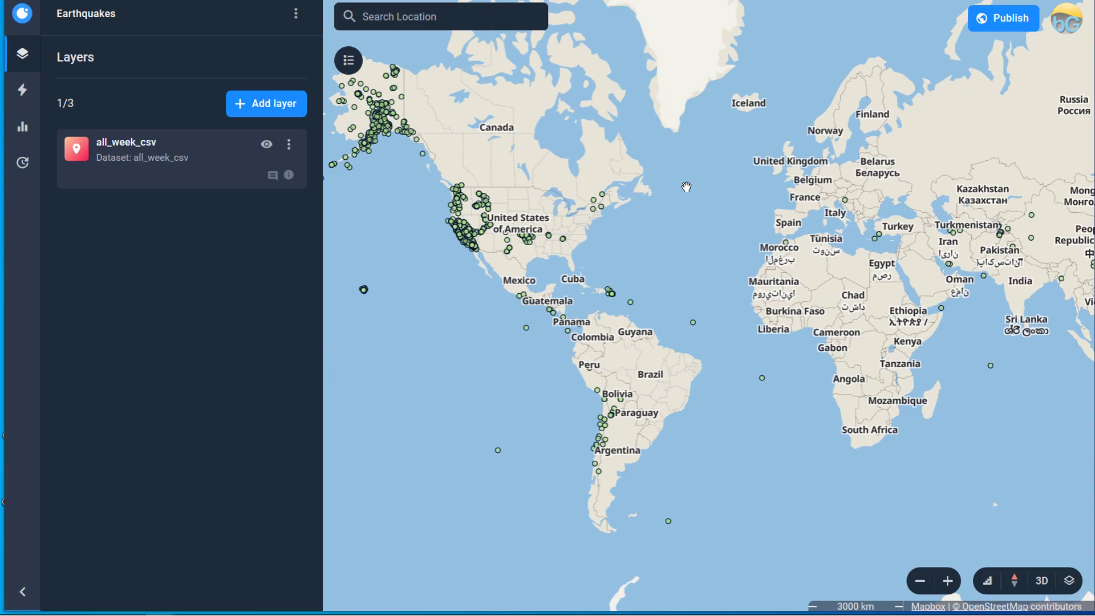
Step: Colour the all_week_csv layer's points by the mag column
{"action": "left_click", "coordinate": [147, 152]}
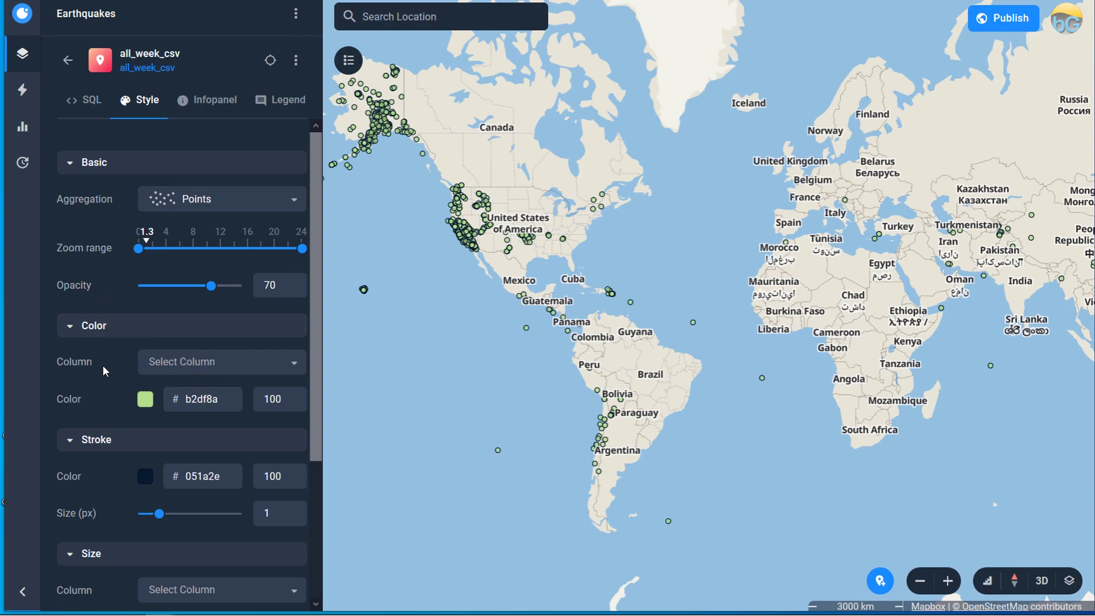
{"action": "left_click", "coordinate": [201, 370]}
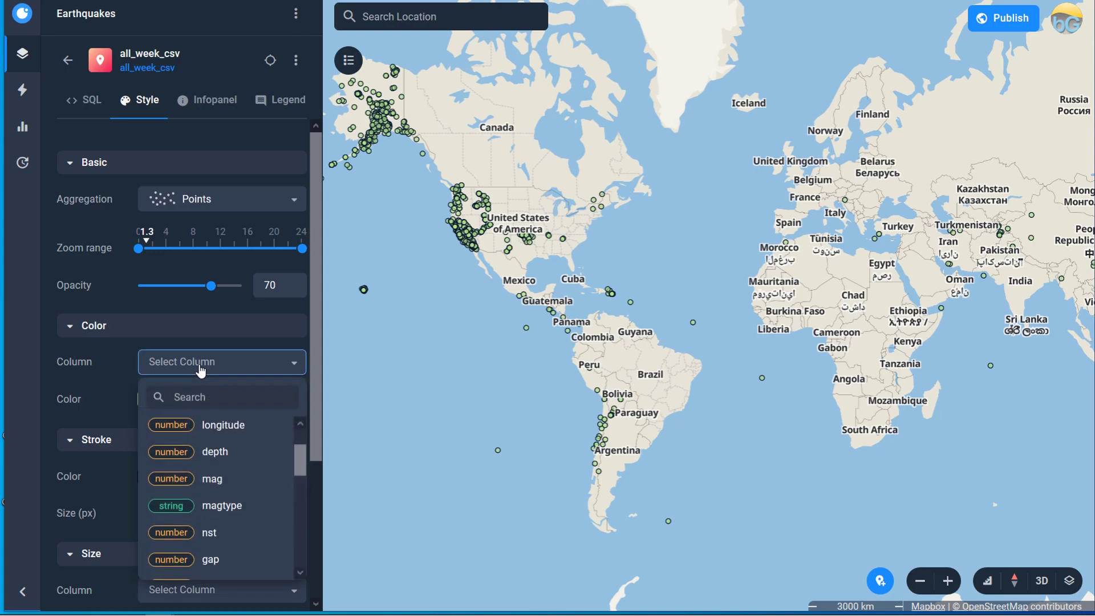
{"action": "left_click", "coordinate": [211, 486]}
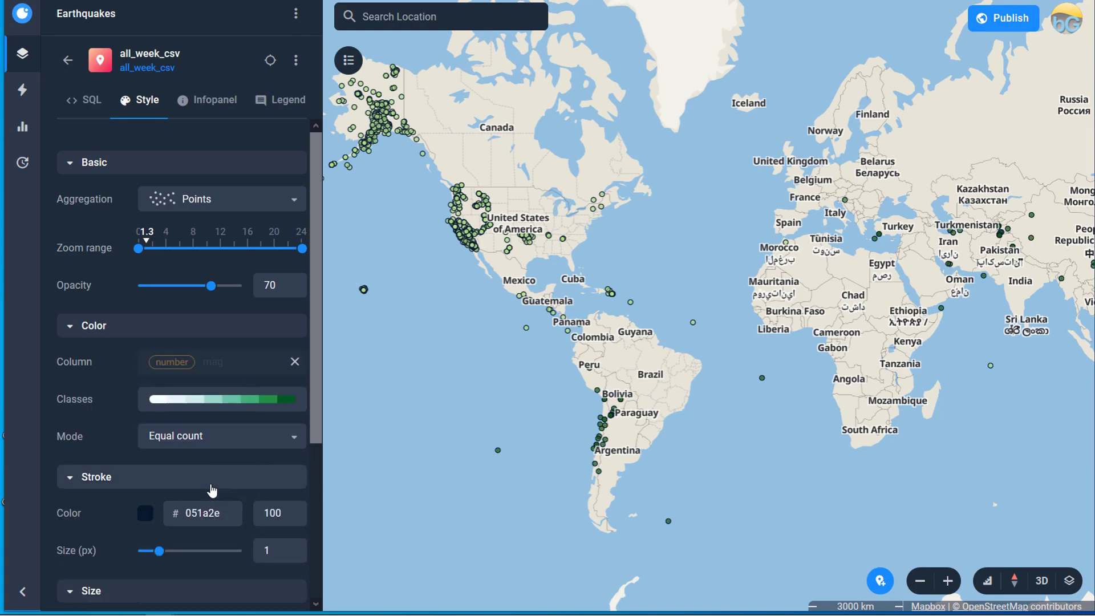
Step: Set the point colour classification to 5 classes with the yellow-to-red ramp
{"action": "left_click", "coordinate": [211, 409]}
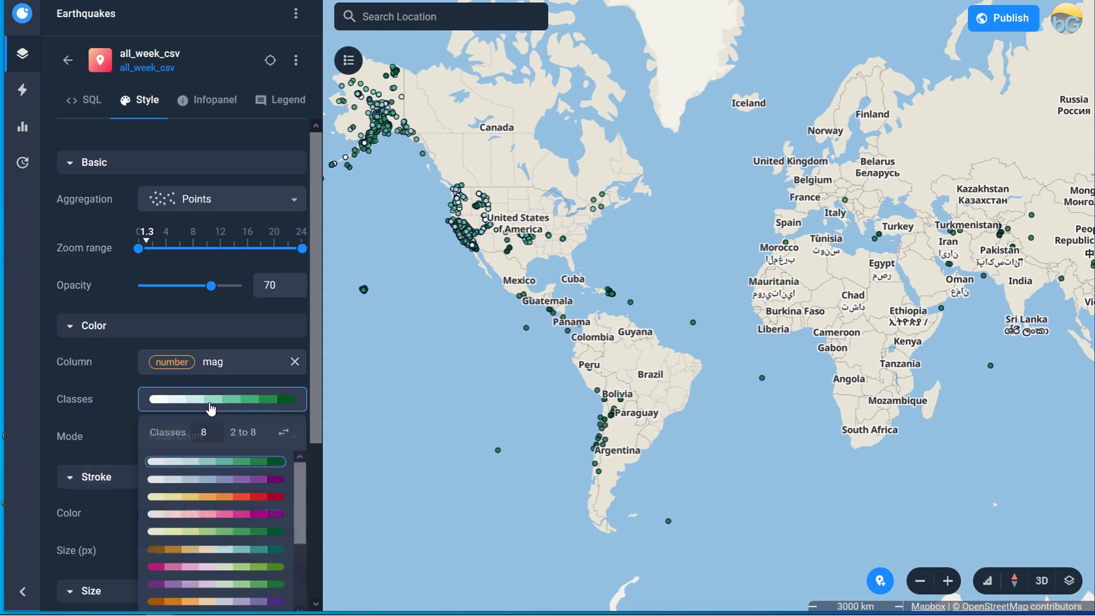
{"action": "left_click", "coordinate": [218, 442]}
{"action": "left_click", "coordinate": [218, 441]}
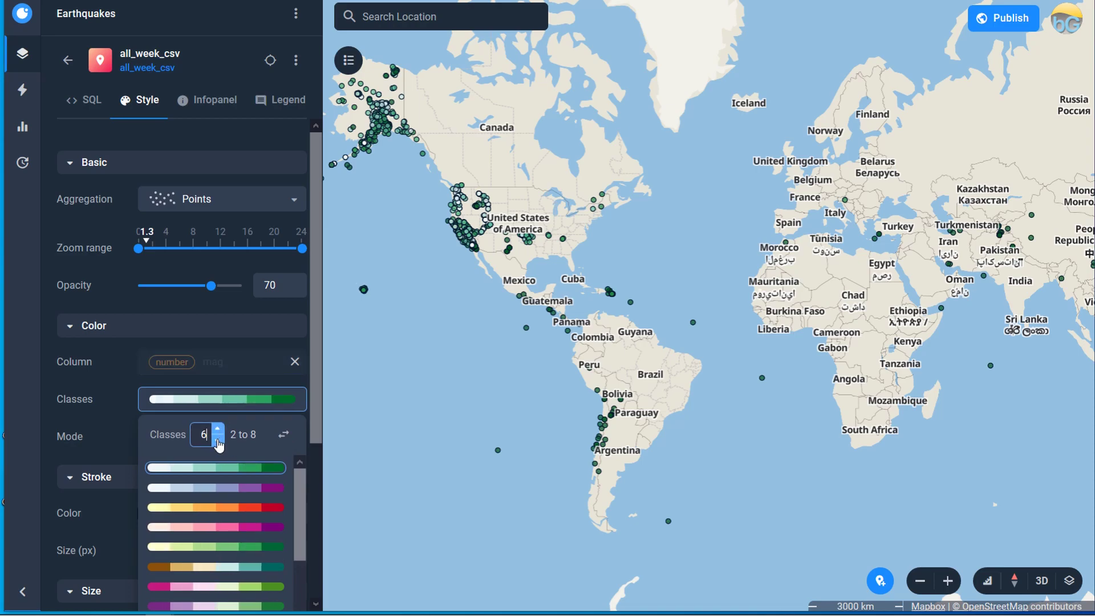
{"action": "left_click", "coordinate": [218, 441]}
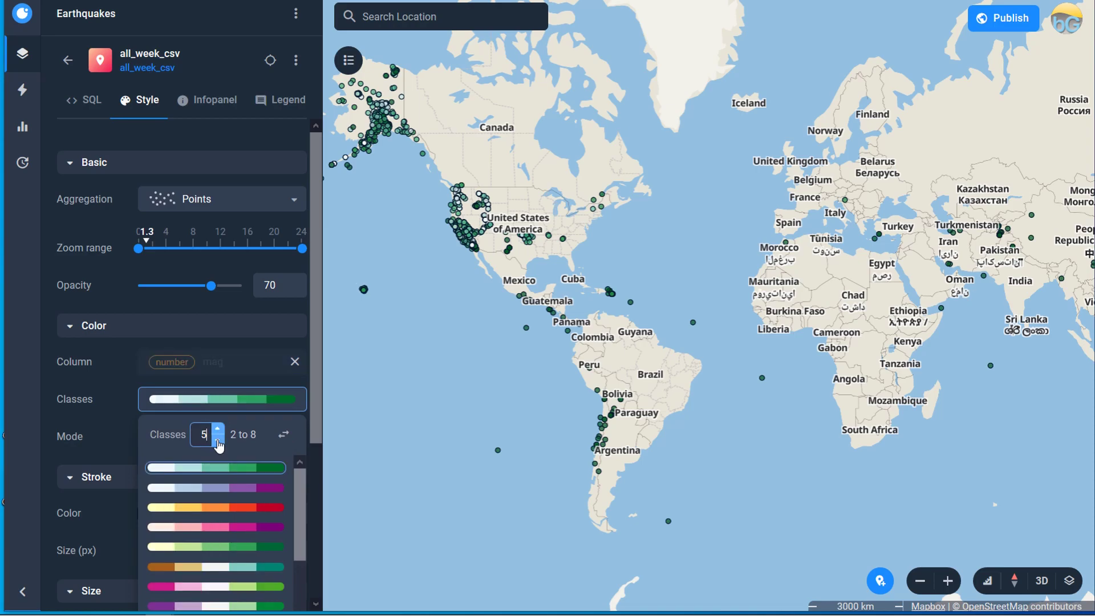
{"action": "left_click", "coordinate": [215, 513]}
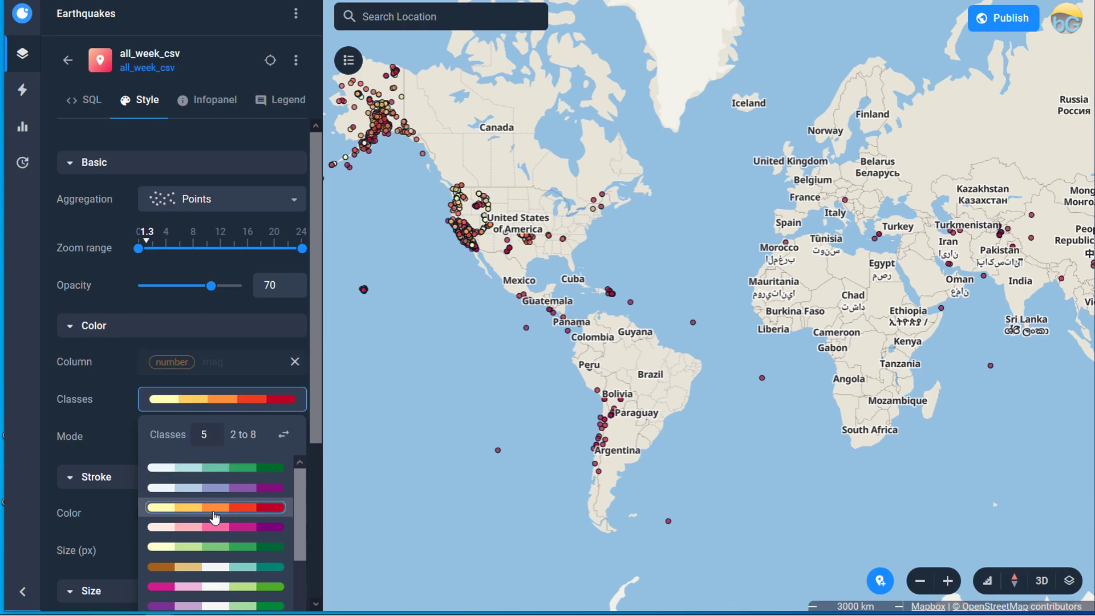
{"action": "left_click", "coordinate": [111, 423]}
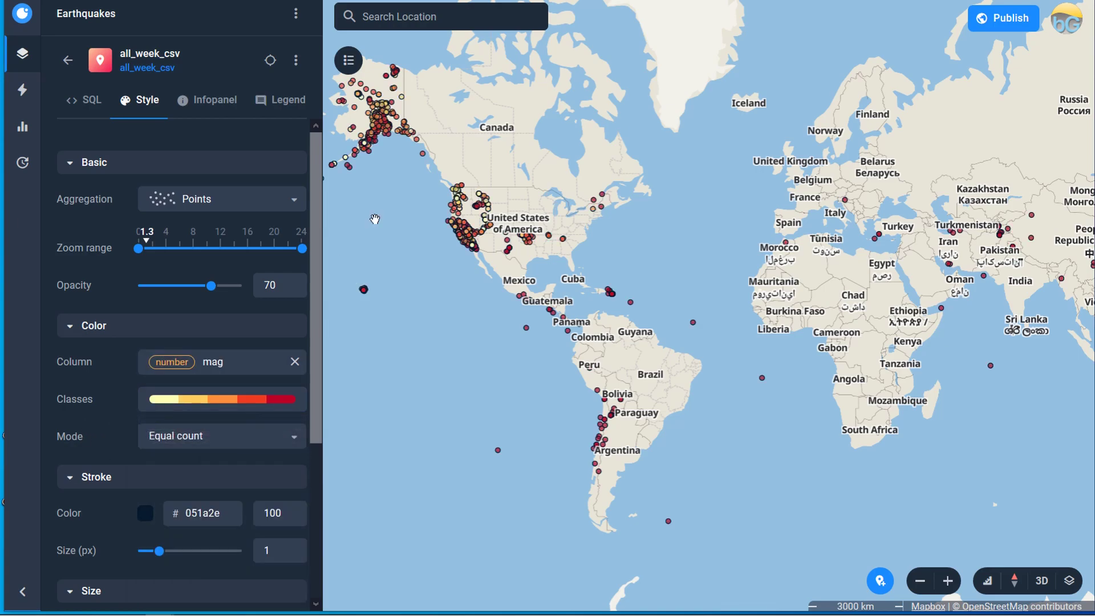
Step: Examine the magnitude class legend and the distribution of earthquake points across the Americas, Alaska and the Pacific
{"action": "left_click", "coordinate": [349, 60]}
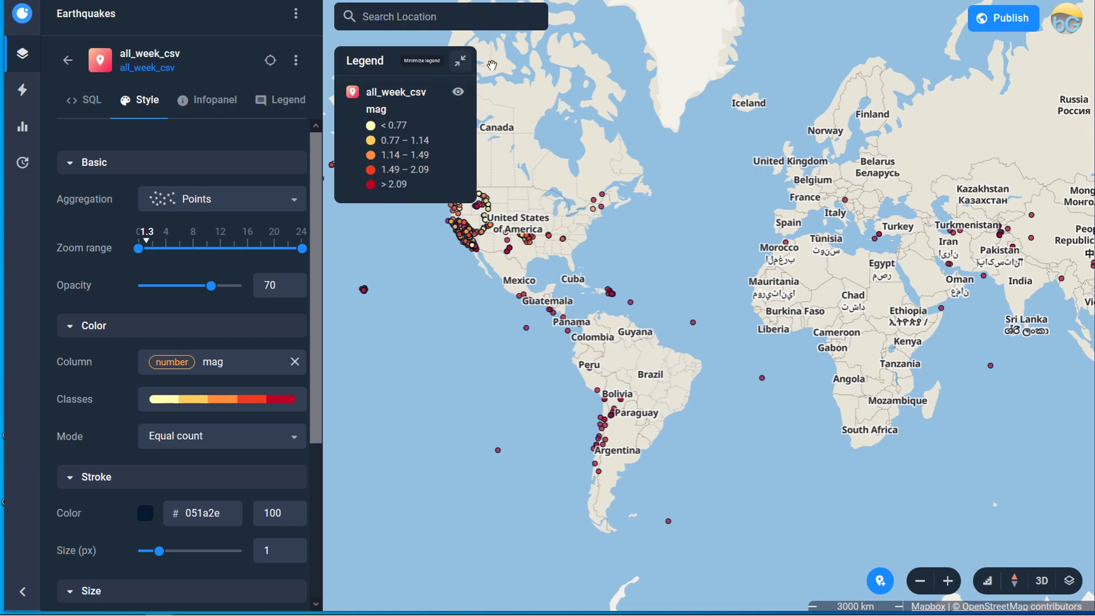
{"action": "left_click", "coordinate": [460, 61]}
{"action": "scroll", "coordinate": [473, 257], "scroll_direction": "up", "scroll_amount": 2}
{"action": "scroll", "coordinate": [440, 196], "scroll_direction": "up", "scroll_amount": 6}
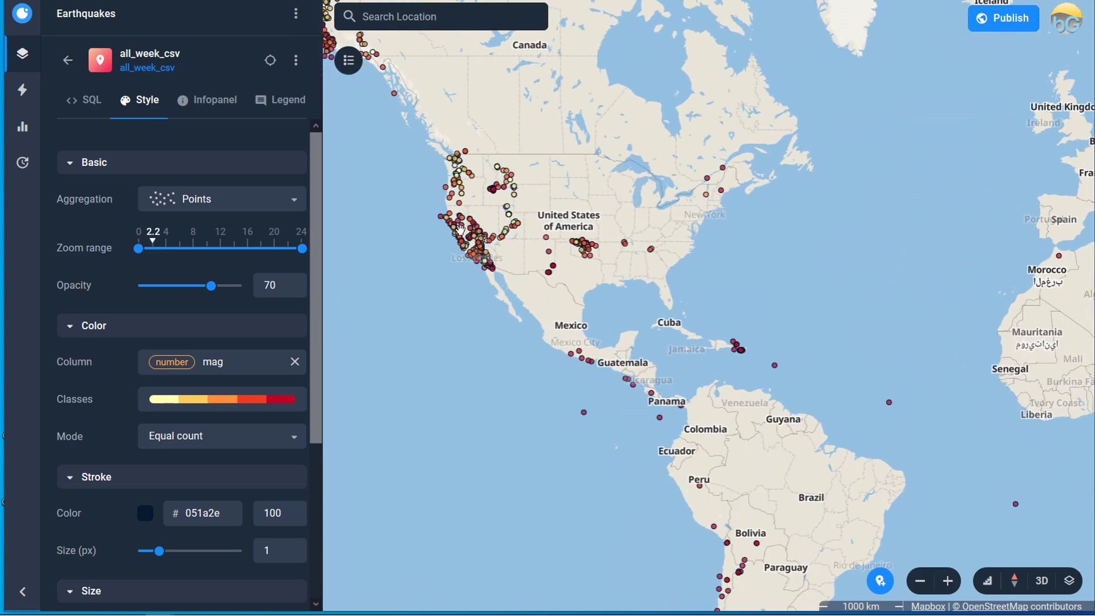
{"action": "left_click_drag", "start_coordinate": [422, 236], "coordinate": [756, 322]}
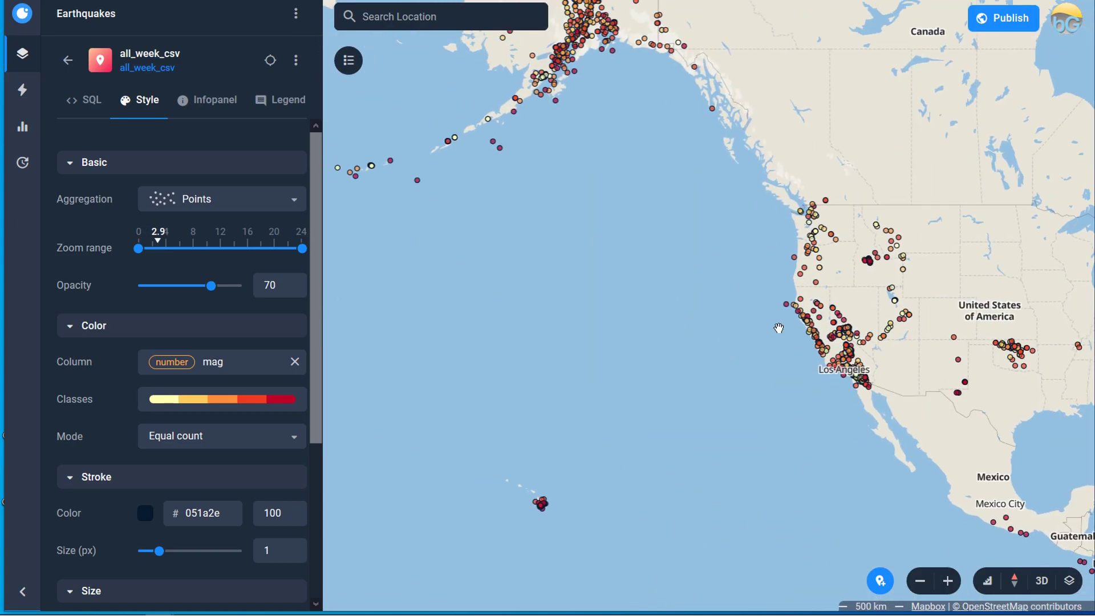
{"action": "left_click_drag", "start_coordinate": [572, 176], "coordinate": [577, 320]}
{"action": "left_click_drag", "start_coordinate": [723, 365], "coordinate": [589, 66]}
{"action": "left_click_drag", "start_coordinate": [817, 412], "coordinate": [755, 395]}
{"action": "scroll", "coordinate": [679, 440], "scroll_direction": "down", "scroll_amount": 3}
{"action": "scroll", "coordinate": [889, 297], "scroll_direction": "down", "scroll_amount": 3}
Step: Scale the size of the earthquake points by the mag column
{"action": "left_click_drag", "start_coordinate": [317, 315], "coordinate": [319, 481]}
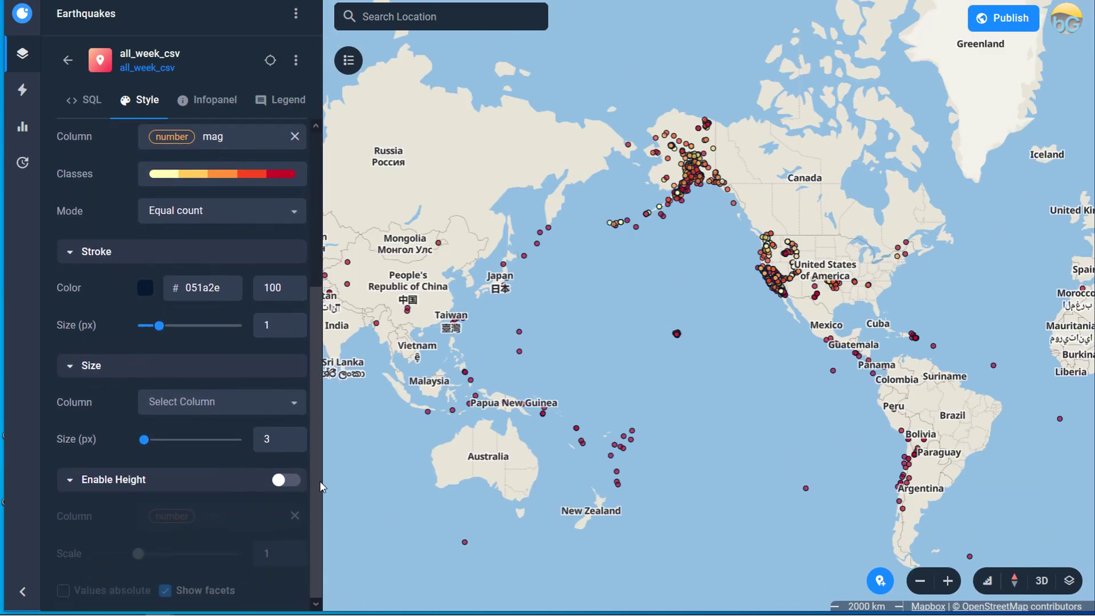
{"action": "left_click", "coordinate": [182, 408]}
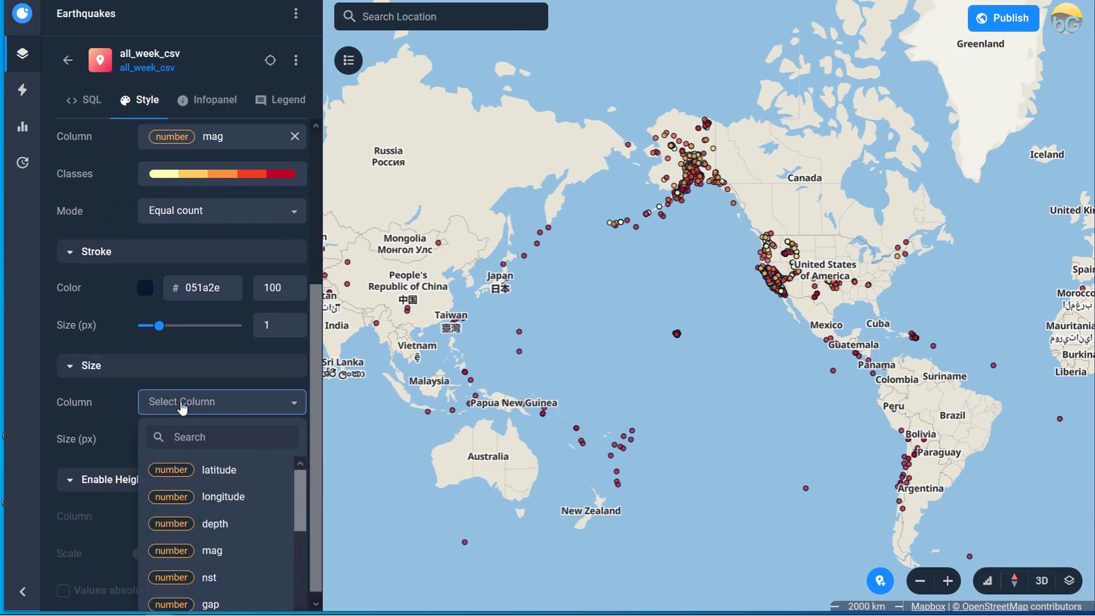
{"action": "left_click", "coordinate": [214, 551]}
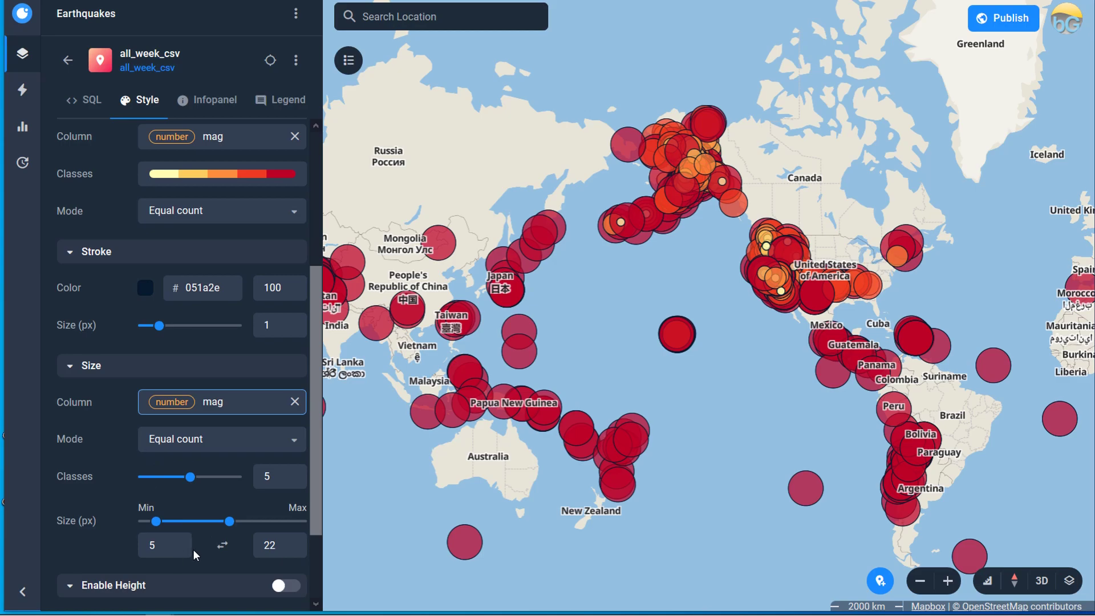
Step: Set the earthquake points' size range from 1 to 10 px and check the resized points across the United States
{"action": "left_click_drag", "start_coordinate": [155, 521], "coordinate": [124, 523]}
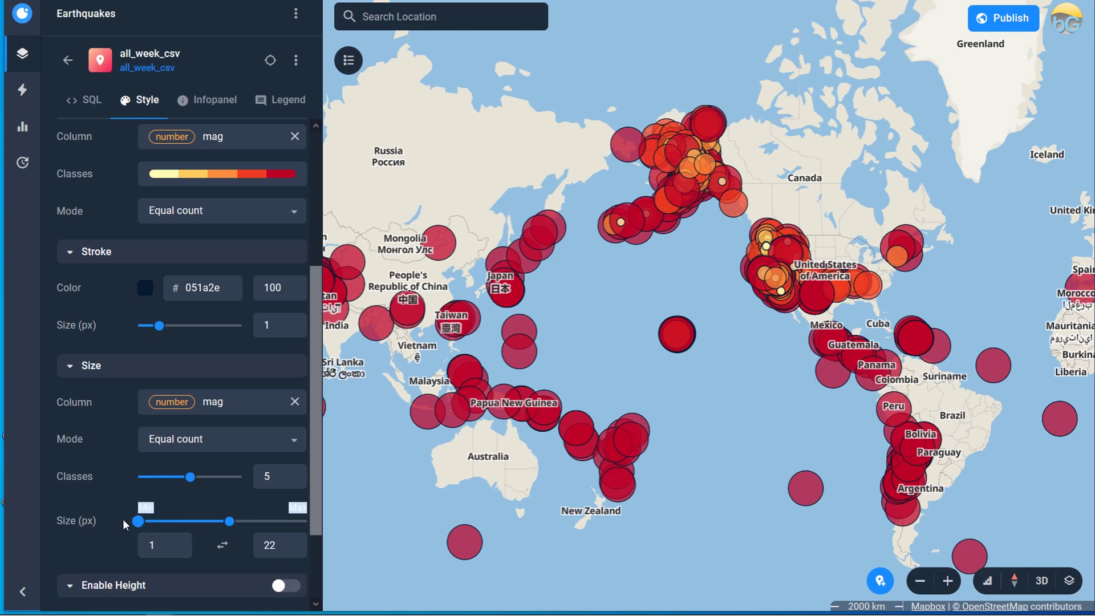
{"action": "left_click_drag", "start_coordinate": [230, 522], "coordinate": [181, 525]}
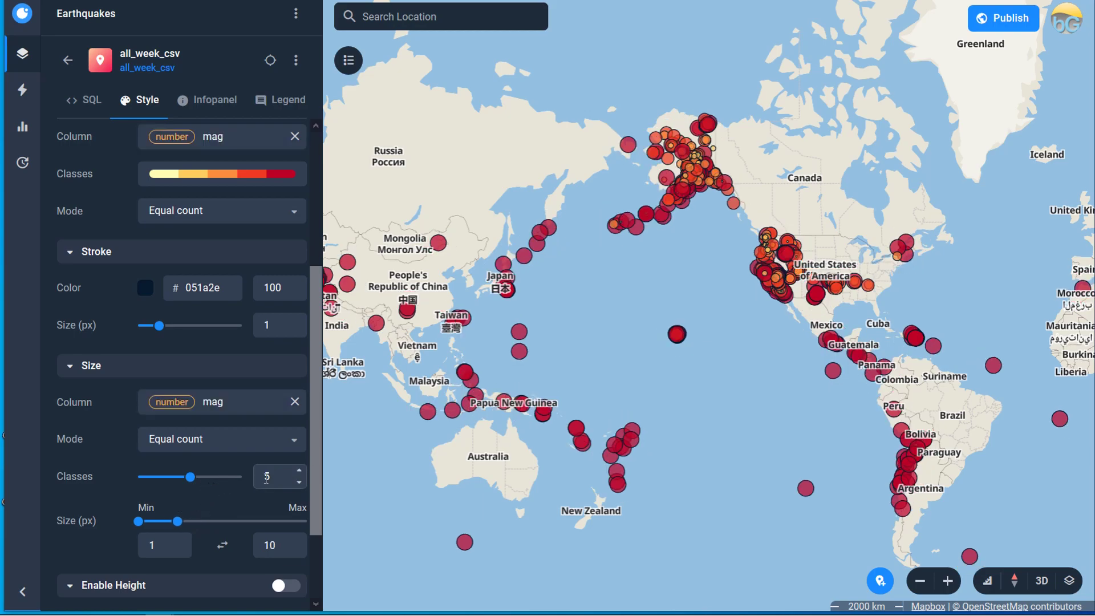
{"action": "left_click_drag", "start_coordinate": [687, 443], "coordinate": [508, 420]}
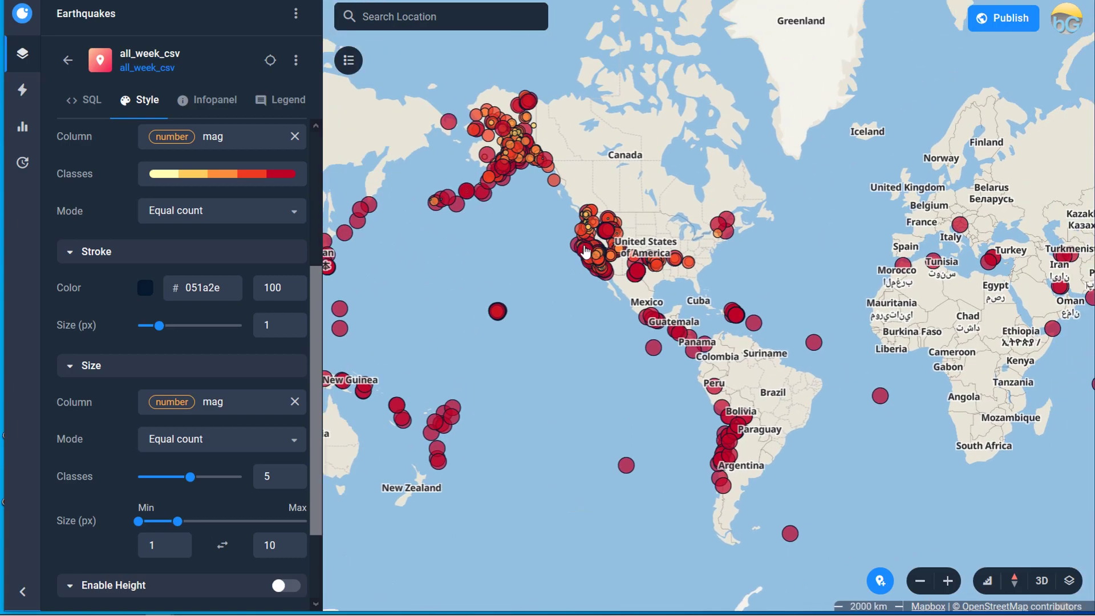
{"action": "scroll", "coordinate": [585, 251], "scroll_direction": "up", "scroll_amount": 5}
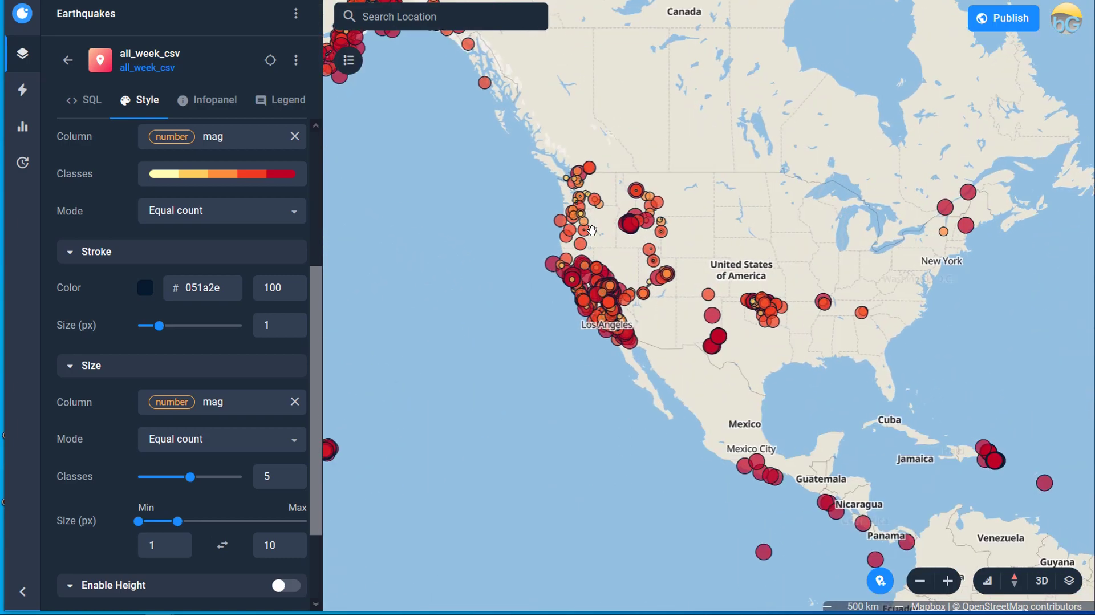
{"action": "scroll", "coordinate": [592, 230], "scroll_direction": "up", "scroll_amount": 1}
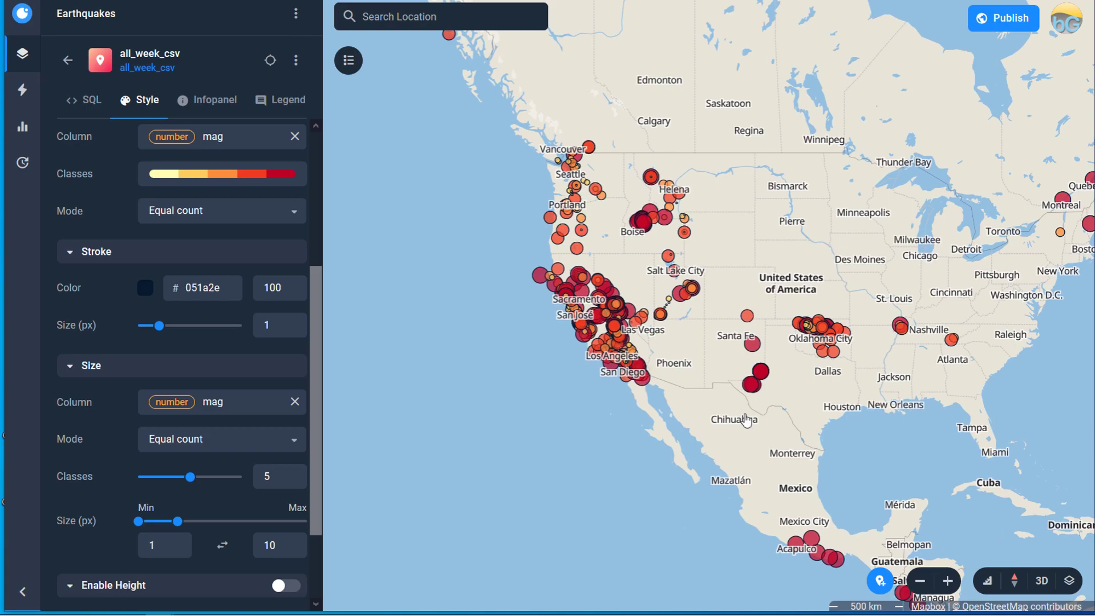
{"action": "scroll", "coordinate": [746, 421], "scroll_direction": "down", "scroll_amount": 2}
{"action": "scroll", "coordinate": [571, 311], "scroll_direction": "up", "scroll_amount": 2}
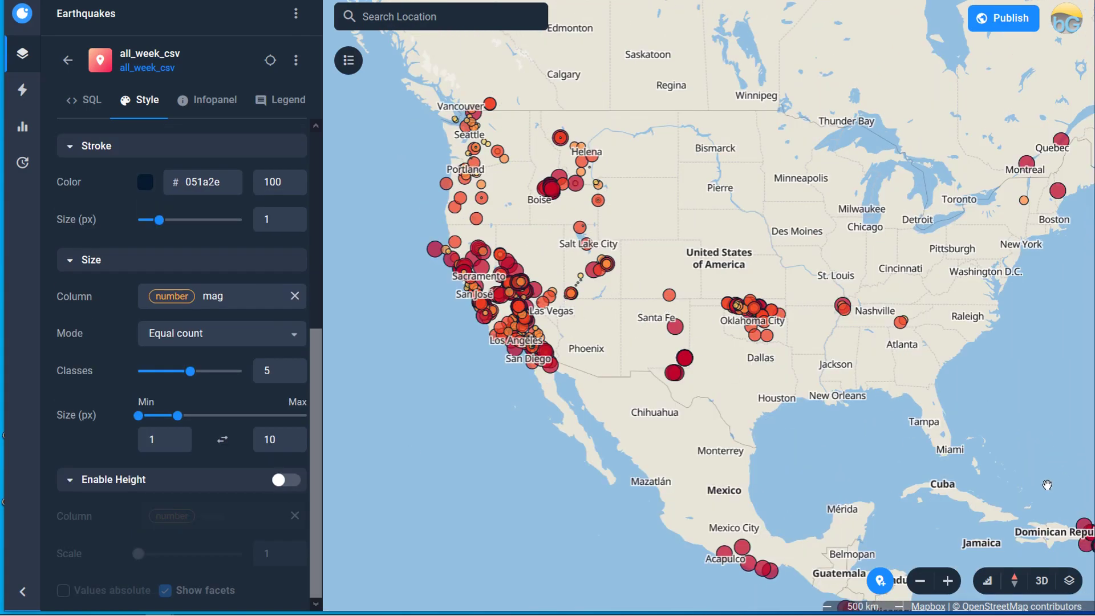
Step: Hide the labels and borders of the Positron basemap
{"action": "left_click", "coordinate": [1070, 582]}
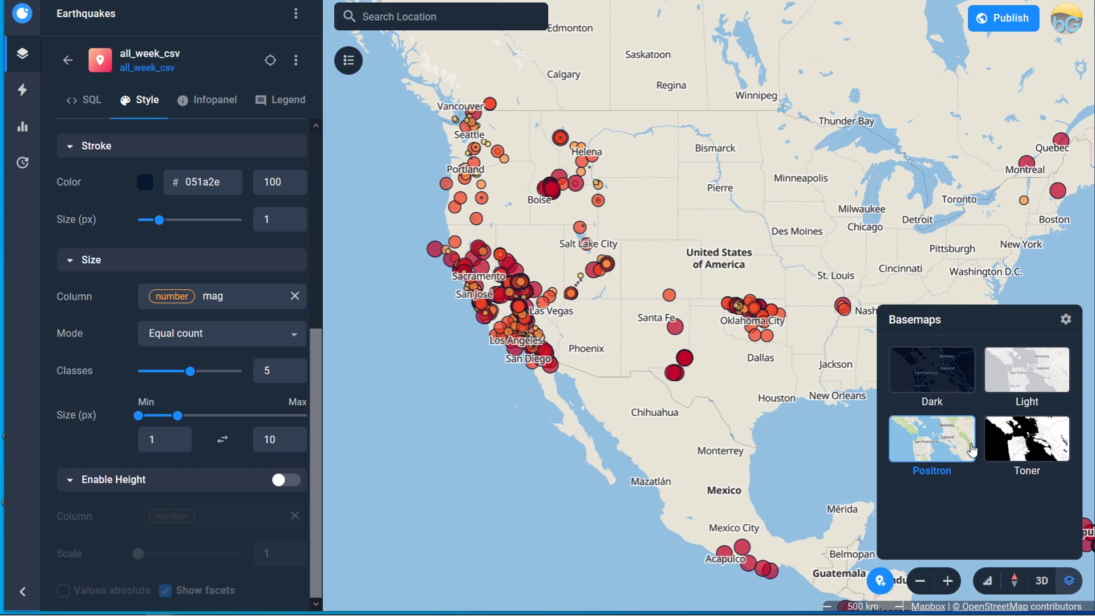
{"action": "left_click", "coordinate": [1066, 321]}
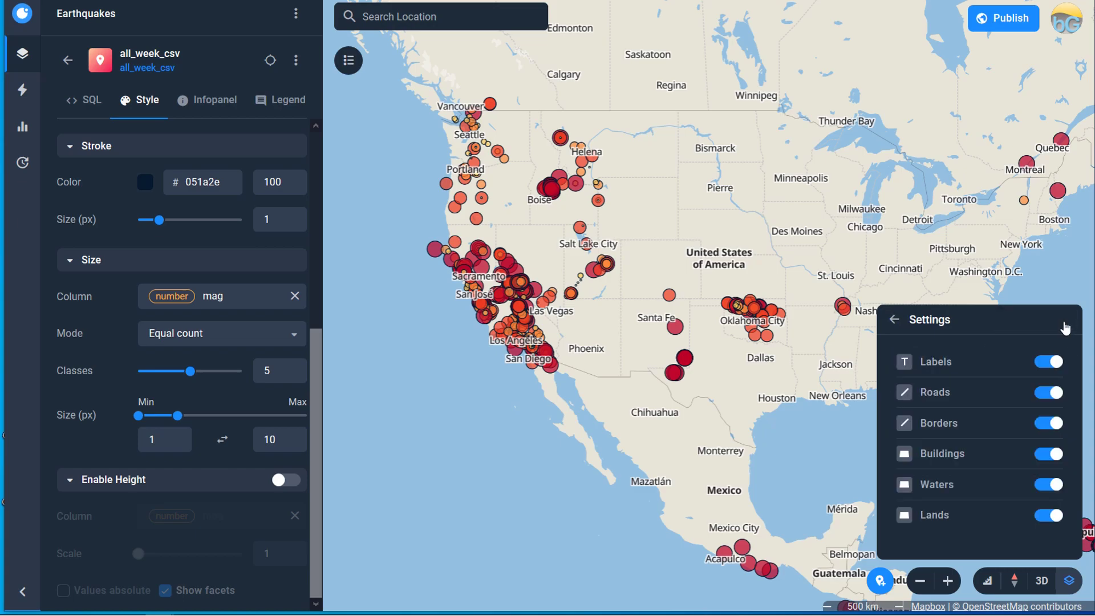
{"action": "left_click", "coordinate": [894, 319]}
{"action": "left_click", "coordinate": [1069, 321]}
{"action": "left_click", "coordinate": [1049, 364]}
{"action": "left_click", "coordinate": [1050, 426]}
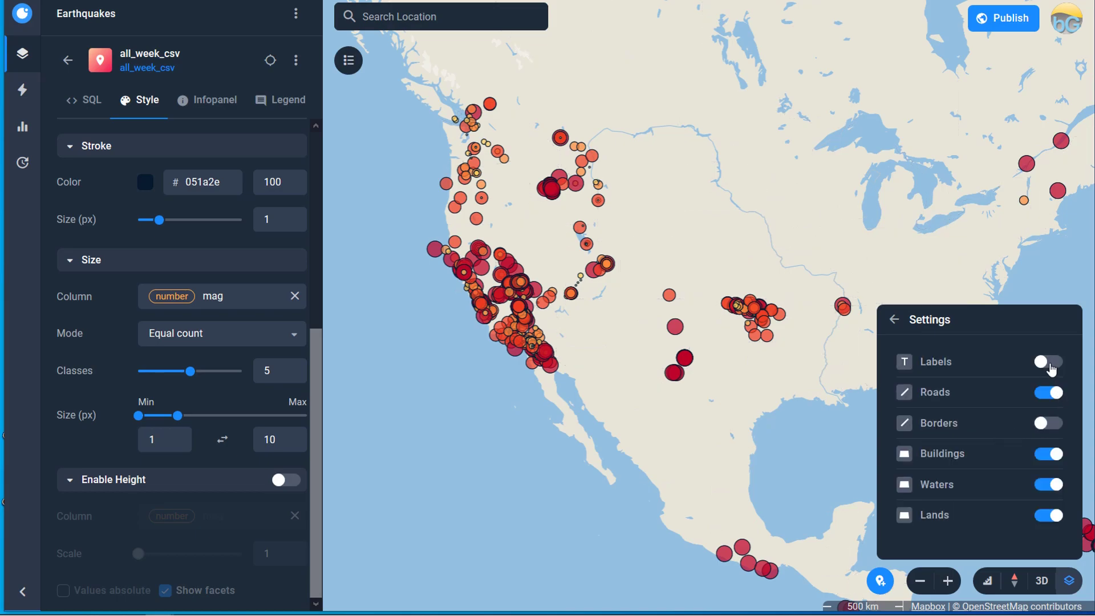
{"action": "left_click", "coordinate": [894, 320]}
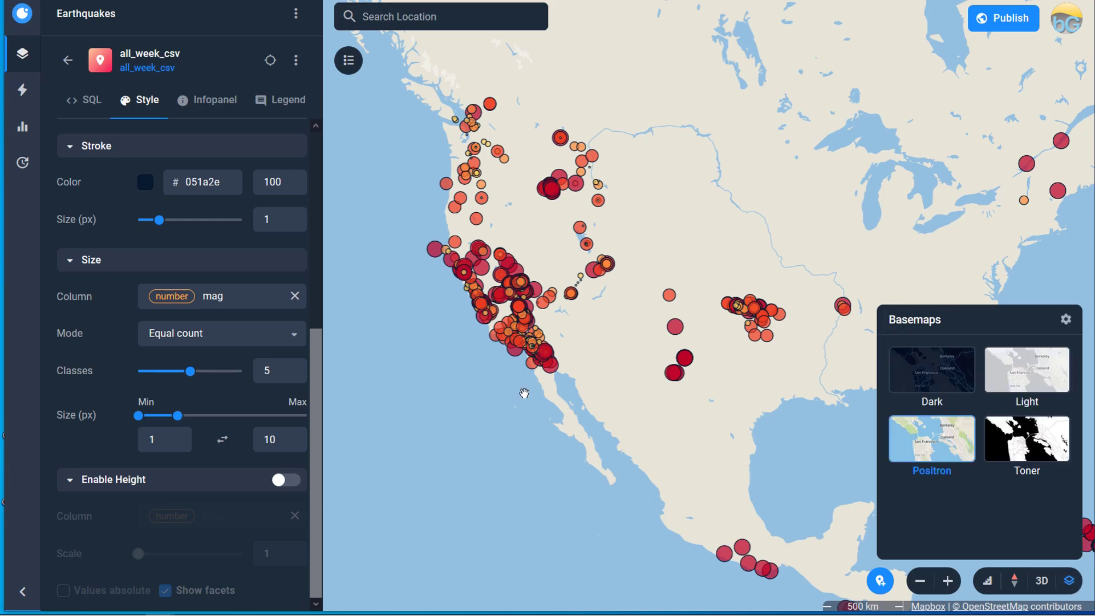
{"action": "left_click", "coordinate": [1066, 320]}
{"action": "left_click", "coordinate": [894, 320]}
{"action": "left_click", "coordinate": [825, 250]}
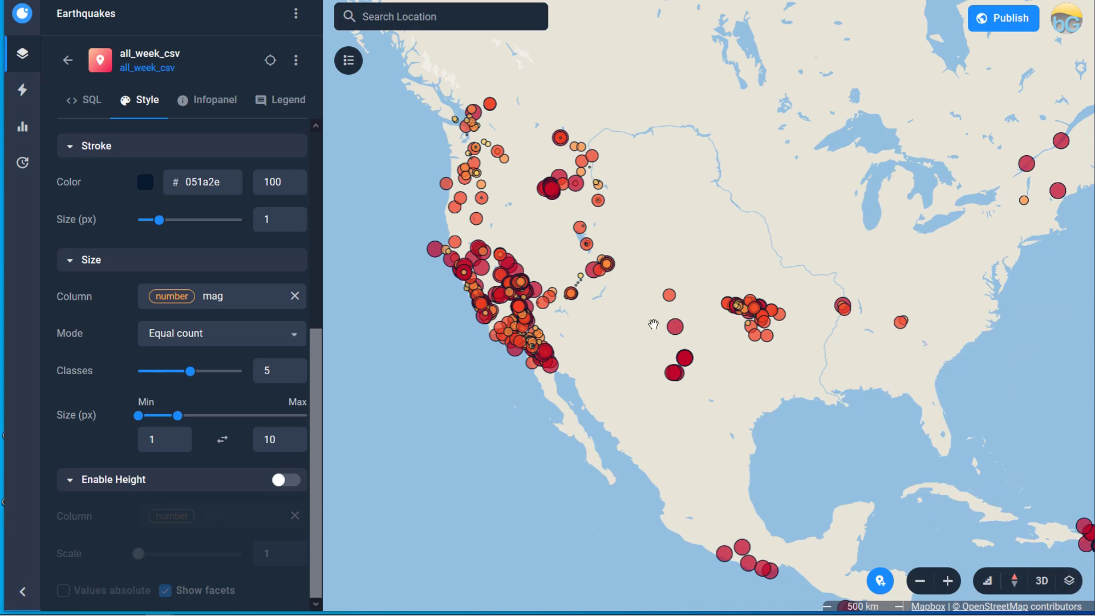
{"action": "left_click_drag", "start_coordinate": [654, 326], "coordinate": [678, 308]}
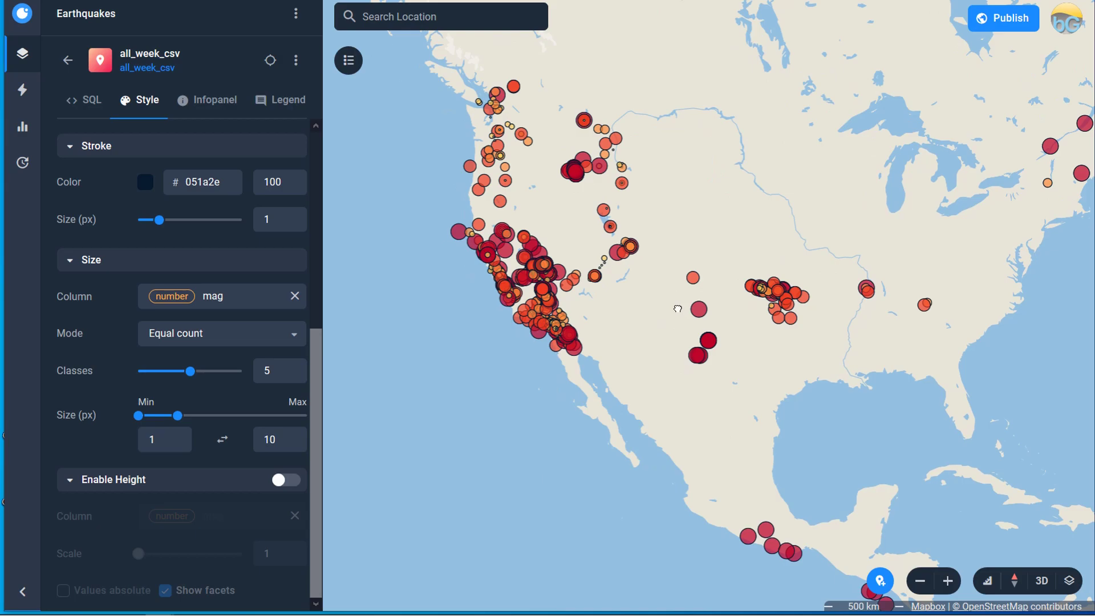